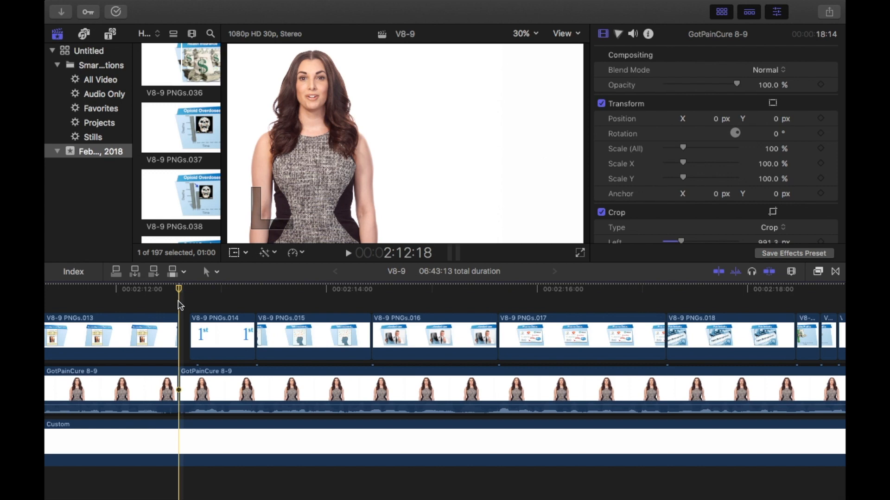
Play the V8-9 timeline from 2:12:18 to review the existing graphics and narration.
scroll(181, 306, right, 5)
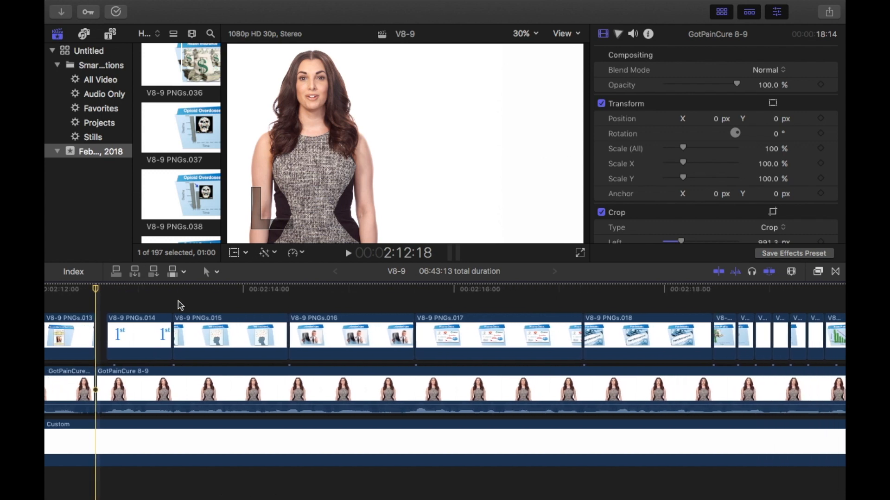
scroll(181, 305, left, 3)
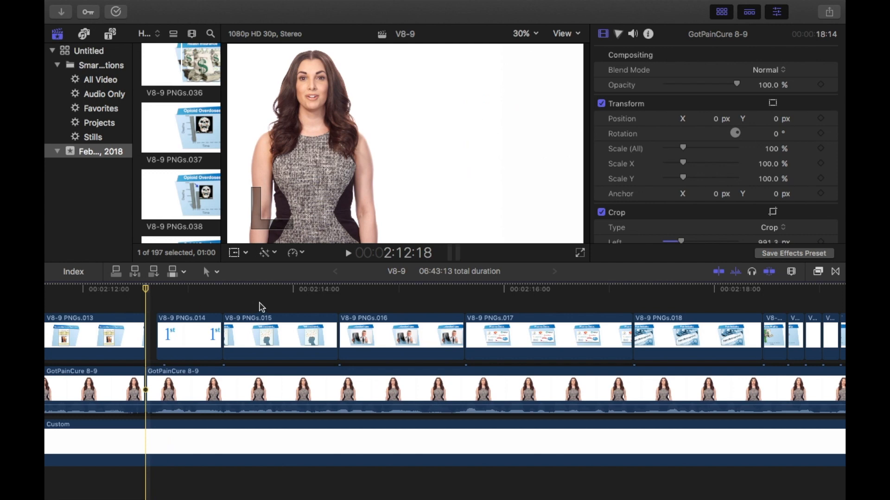
key(space)
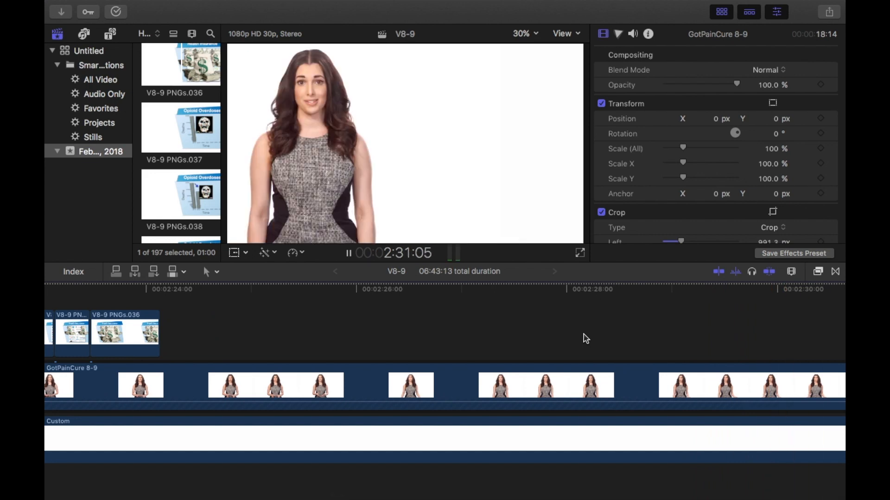
scroll(586, 339, left, 5)
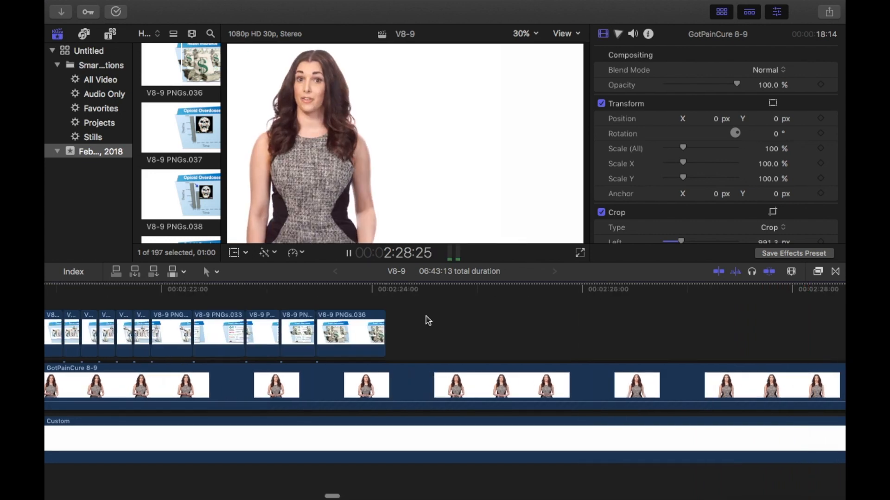
key(space)
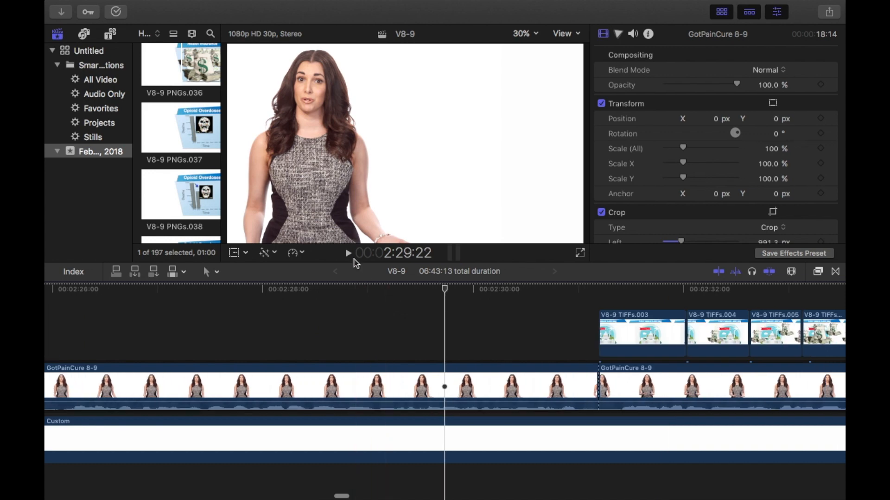
Connect V8-9 PNGs.037 above the presenter directly after V8-9 PNGs.036 and trim it to 7 frames.
scroll(327, 304, left, 10)
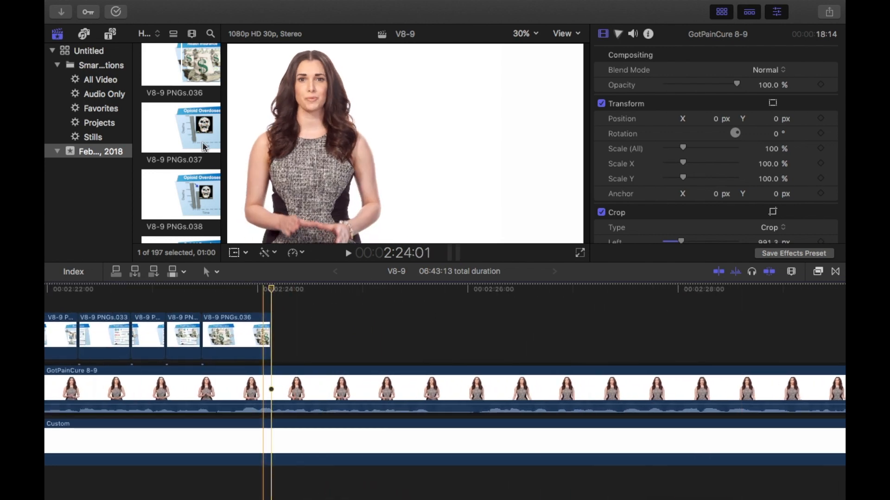
click(191, 130)
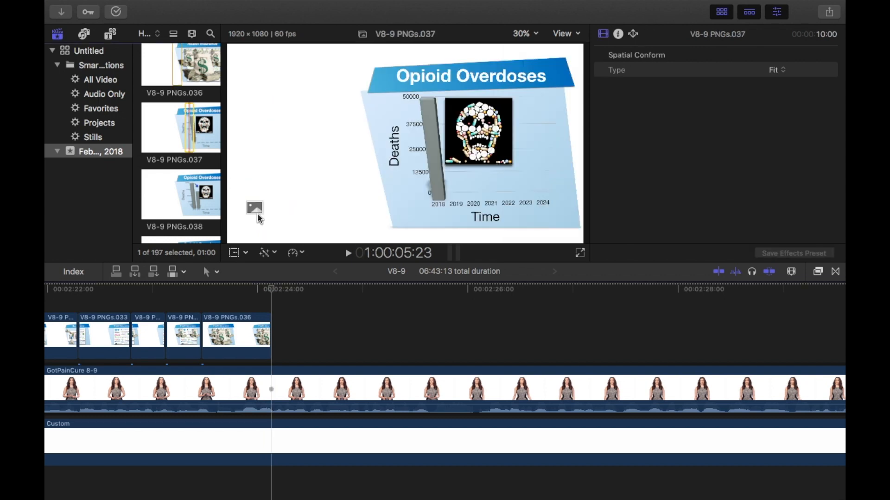
drag(286, 331, 275, 334)
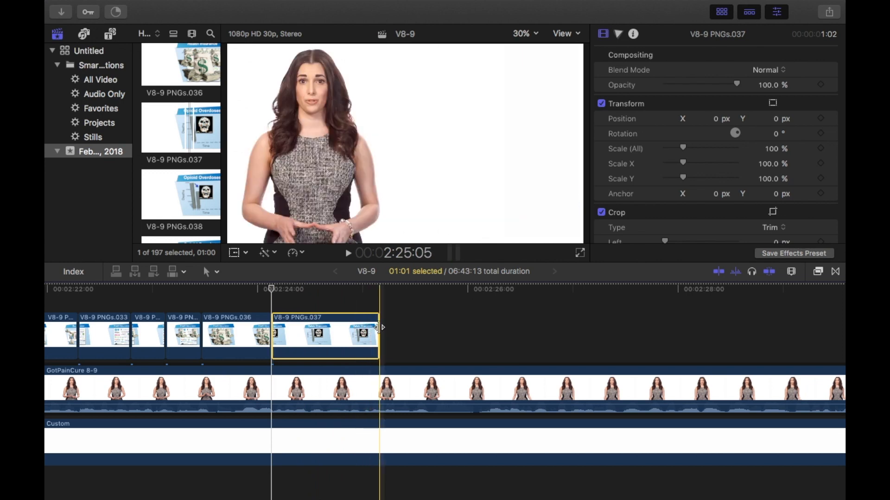
click(477, 332)
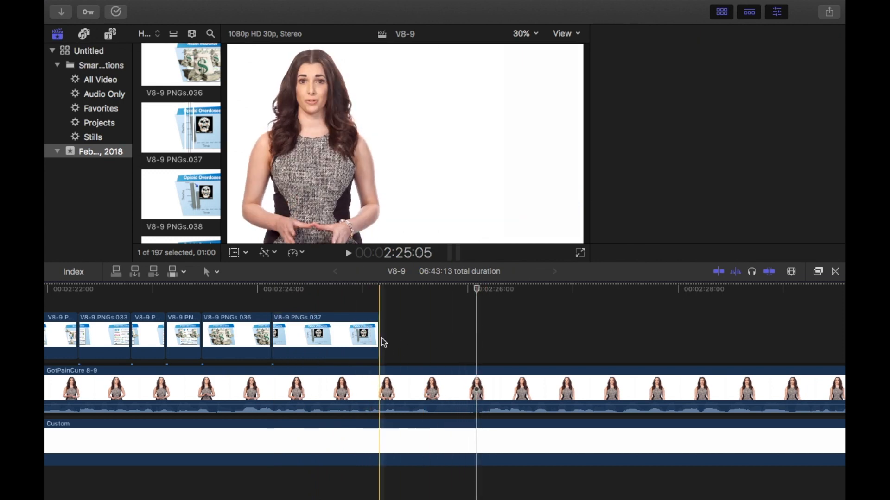
drag(373, 335, 278, 315)
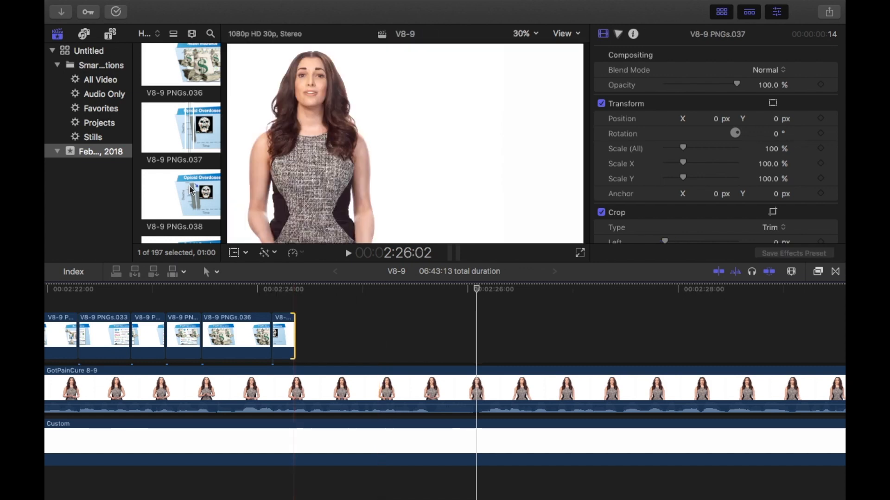
Connect V8-9 PNGs.038 directly after V8-9 PNGs.037 and trim both clips to 5 frames.
drag(191, 198, 304, 332)
drag(402, 332, 310, 329)
key(super+equal)
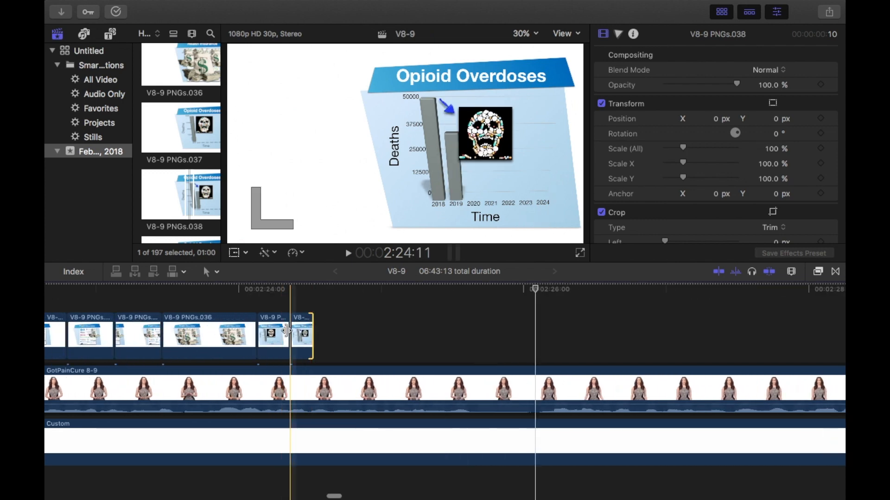
mouse_move(287, 330)
mouse_down()
mouse_move(272, 329)
mouse_move(296, 321)
mouse_up()
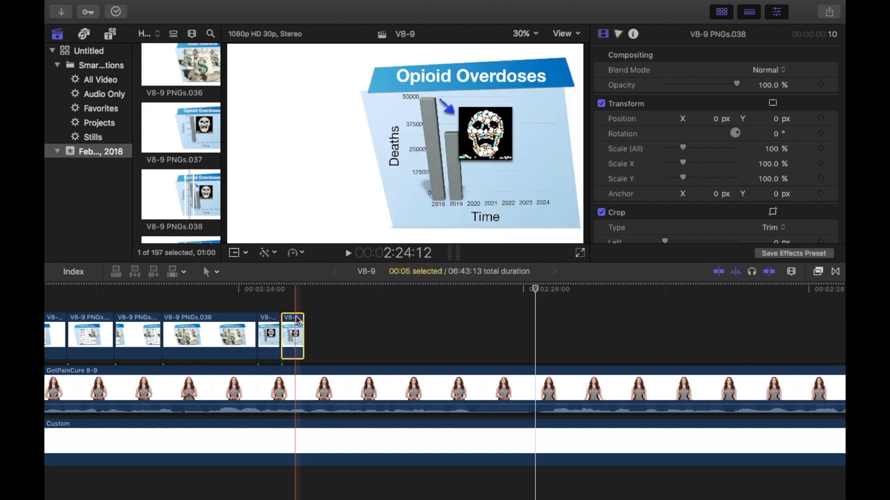
Mute the system sound and connect V8-9 PNGs.039 after V8-9 PNGs.038, trimmed to 5 frames.
key(XF86AudioMute)
click(179, 206)
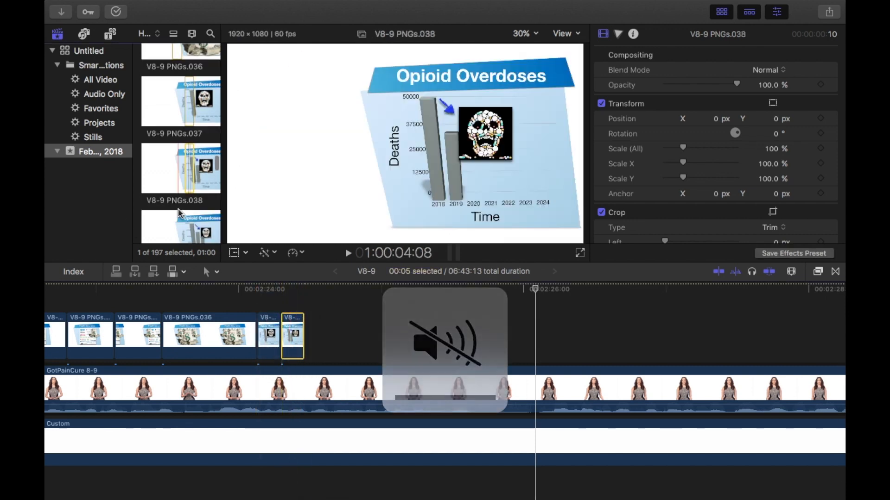
scroll(180, 202, down, 5)
click(183, 175)
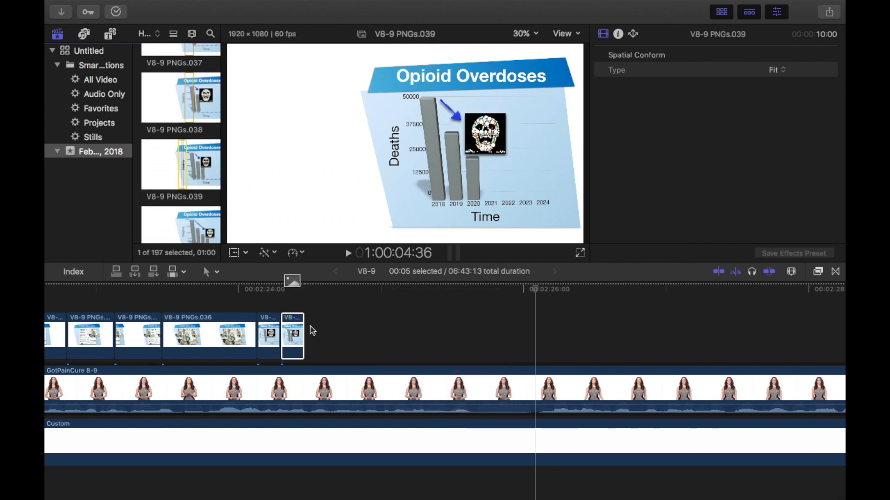
drag(313, 330, 314, 333)
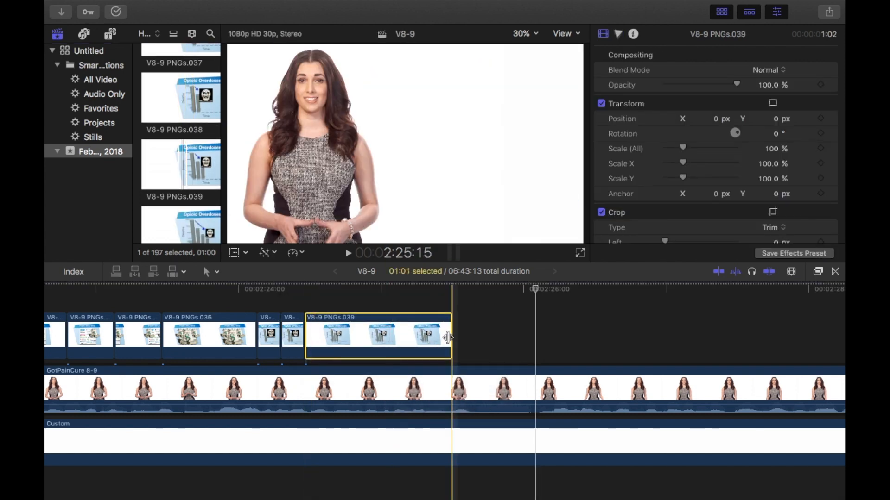
drag(448, 337, 326, 329)
Connect V8-9 PNGs.040 and V8-9 PNGs.041 in sequence after V8-9 PNGs.039, trimming each to 5 frames.
scroll(187, 162, down, 3)
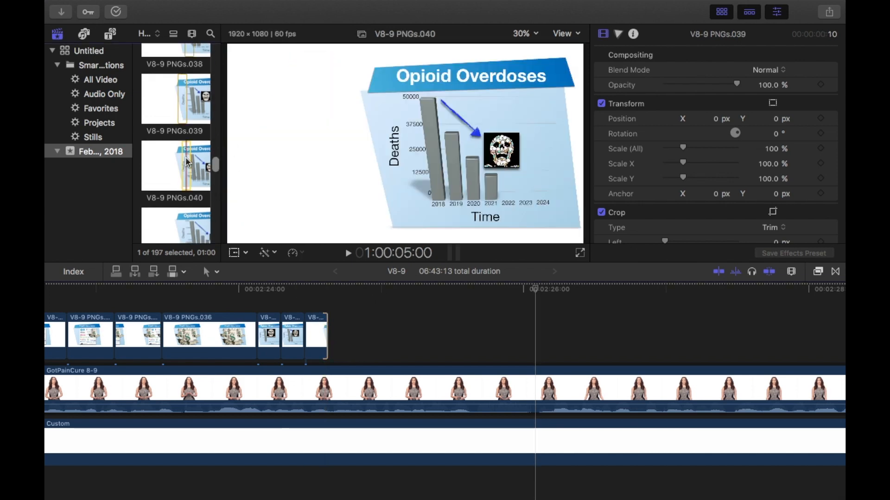
drag(187, 162, 331, 327)
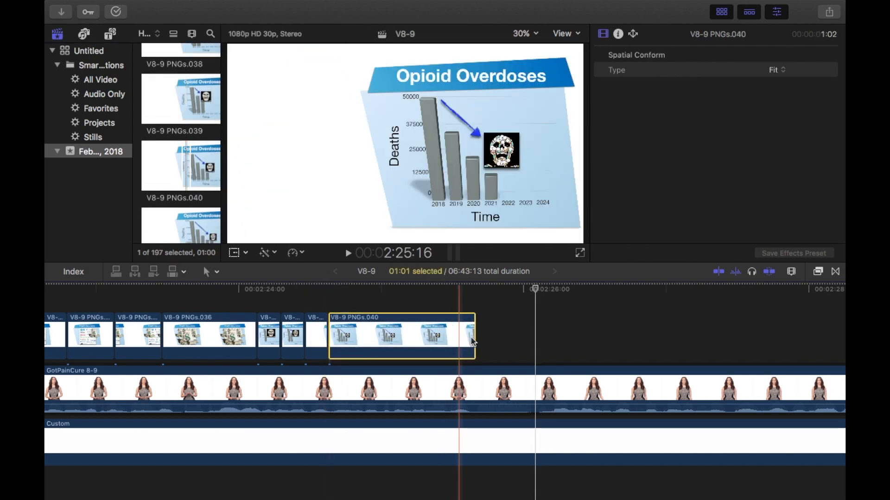
drag(473, 342, 349, 331)
scroll(211, 227, down, 2)
drag(183, 158, 362, 333)
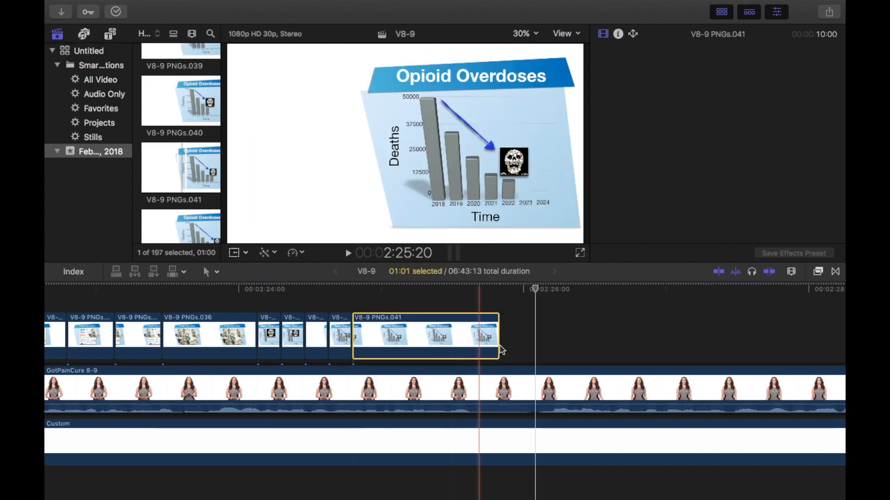
drag(499, 340, 376, 332)
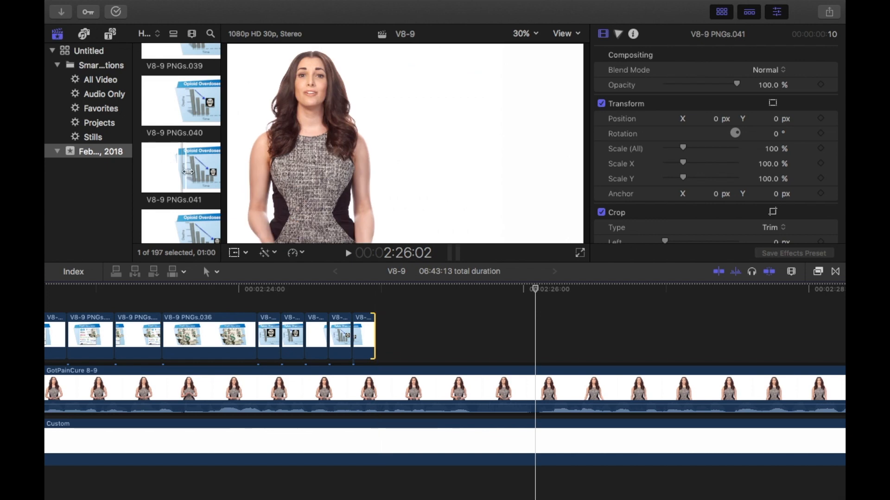
Connect V8-9 PNGs.042 trimmed to 5 frames, followed by V8-9 PNGs.043 trimmed to end at about 2:26:02.
scroll(183, 169, down, 2)
drag(306, 296, 383, 338)
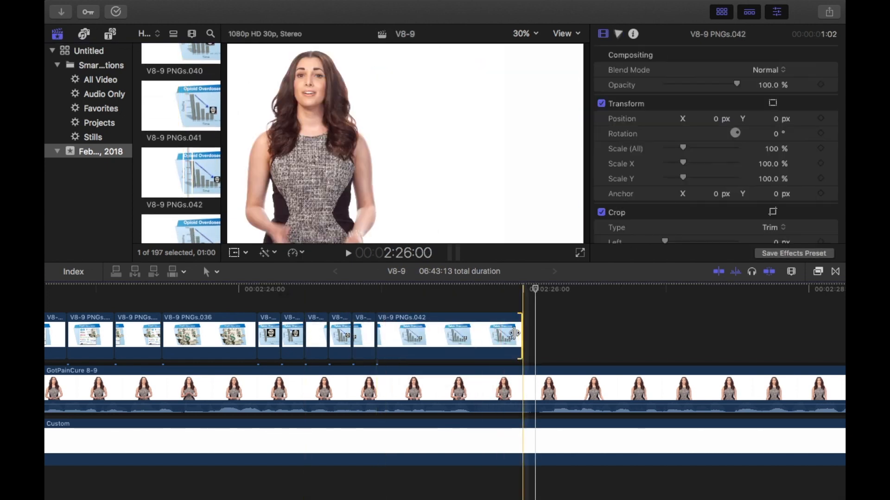
drag(521, 331, 394, 328)
scroll(184, 166, down, 2)
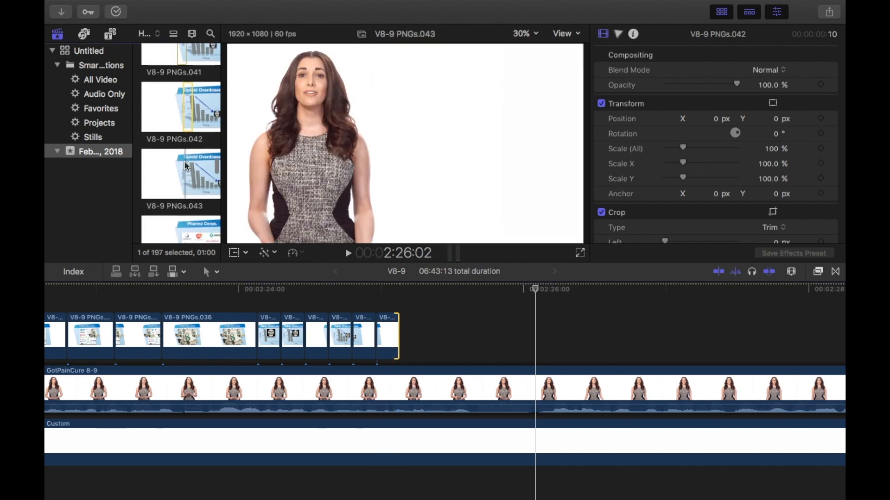
click(185, 165)
drag(339, 277, 529, 339)
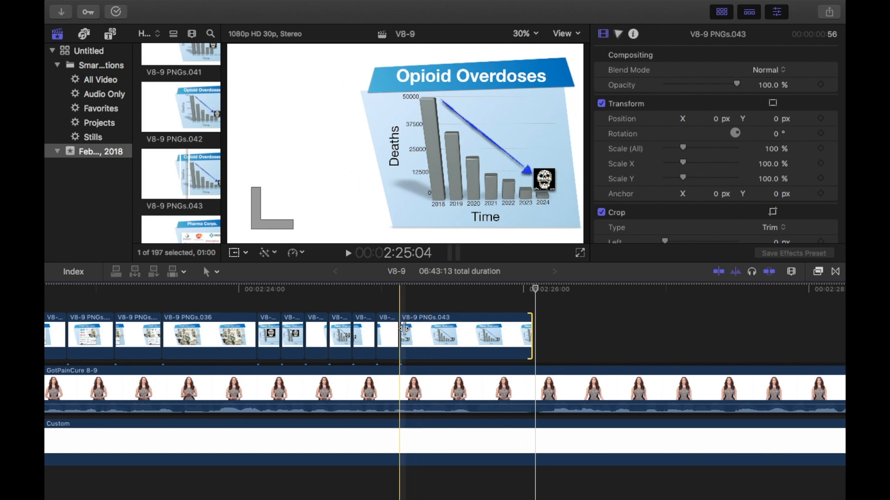
Lengthen V8-9 PNGs.037 to 7 frames and V8-9 PNGs.038 through 042 to about 6 frames each, shortening V8-9 PNGs.043 to keep its end point.
drag(404, 329, 288, 322)
click(326, 321)
click(300, 325)
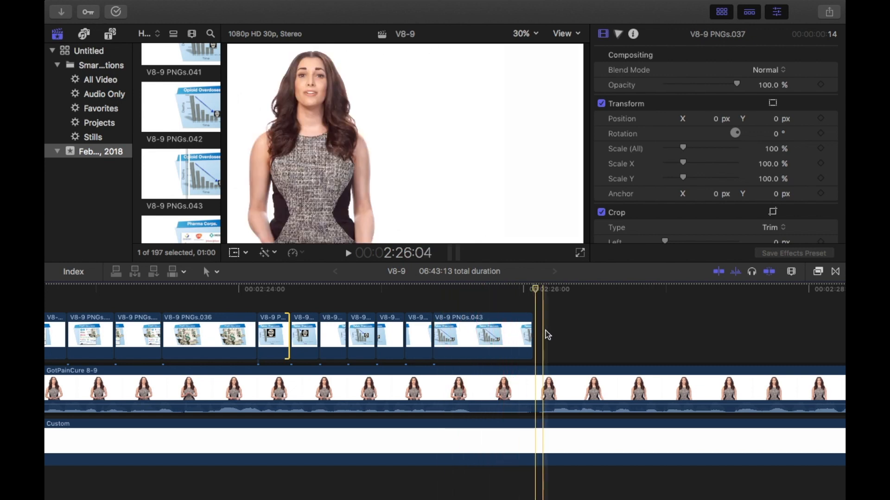
Play the Opioid Overdoses sequence from 2:23:28 with the system volume raised to check its timing against the narration.
click(232, 297)
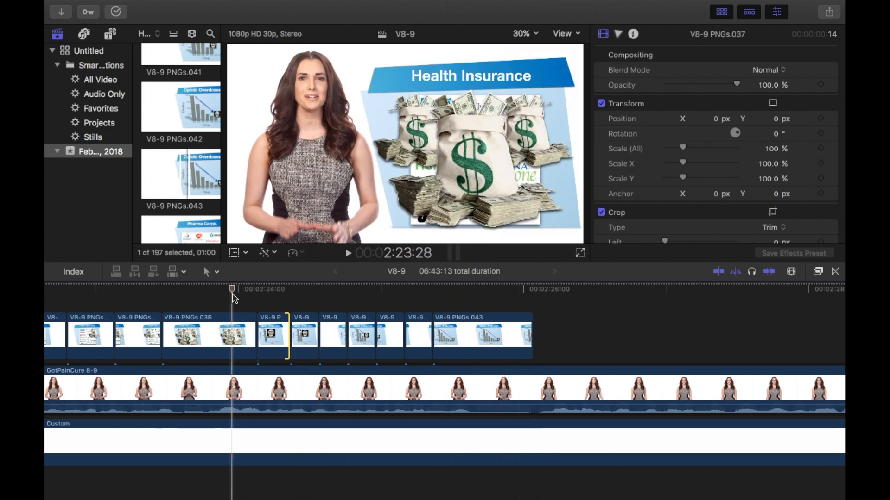
key(space)
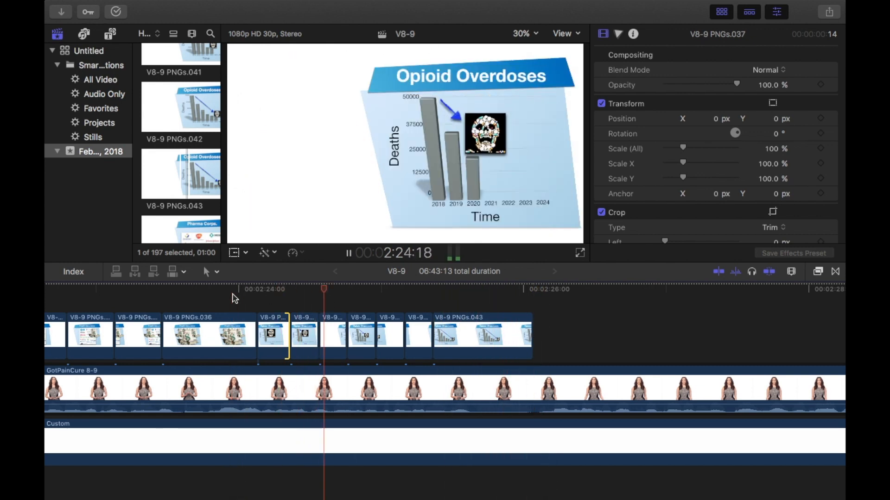
key(XF86AudioRaiseVolume)
key(space)
click(233, 297)
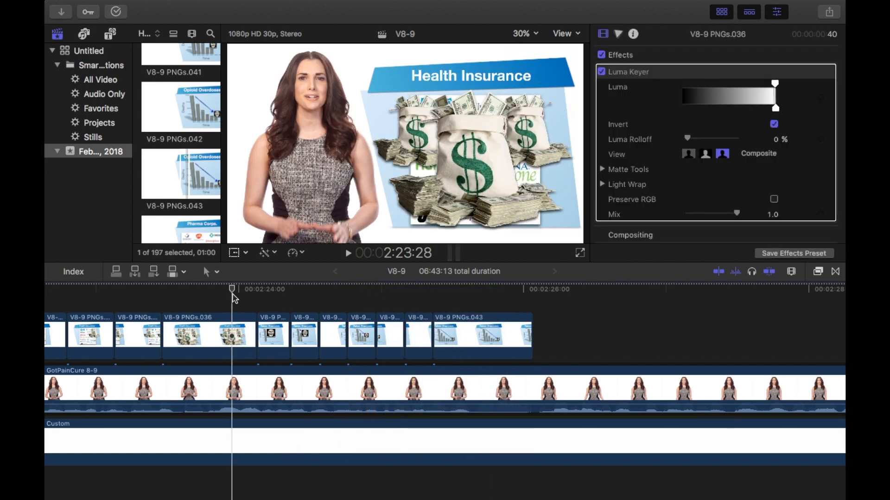
key(space)
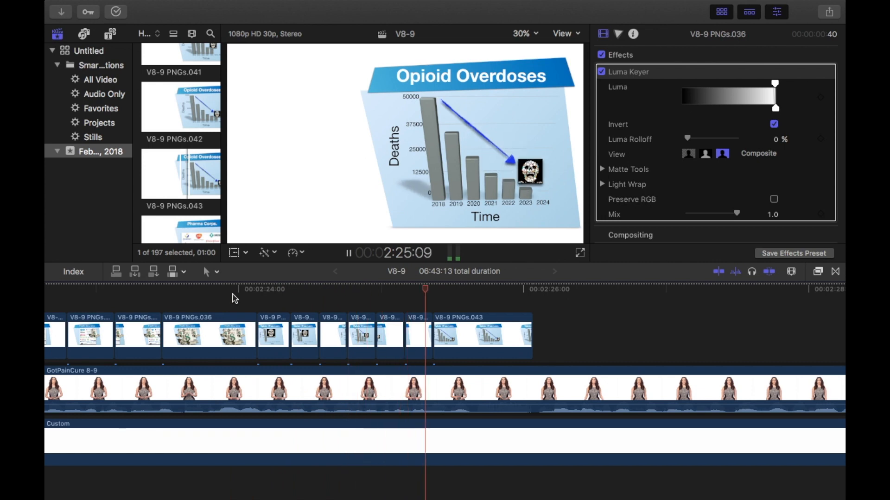
key(space)
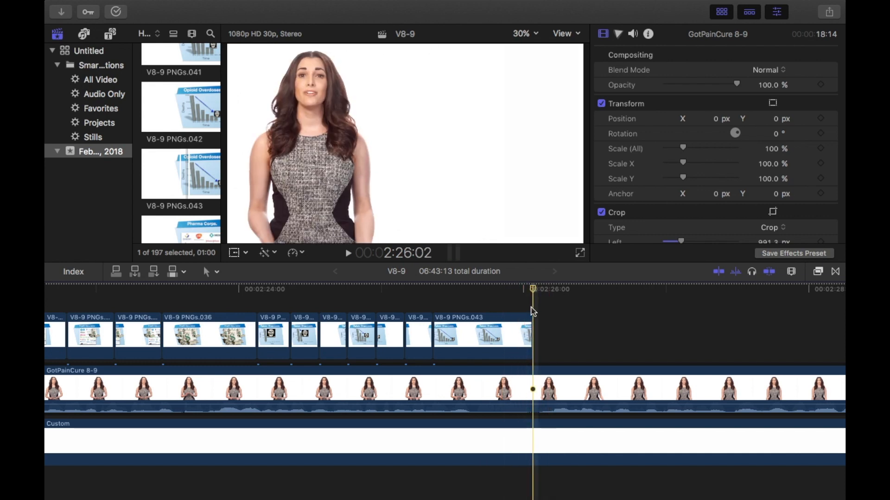
Apply the Luma Keyer effect to V8-9 PNGs.037, invert it and move the upper Luma handle to the white end.
click(820, 273)
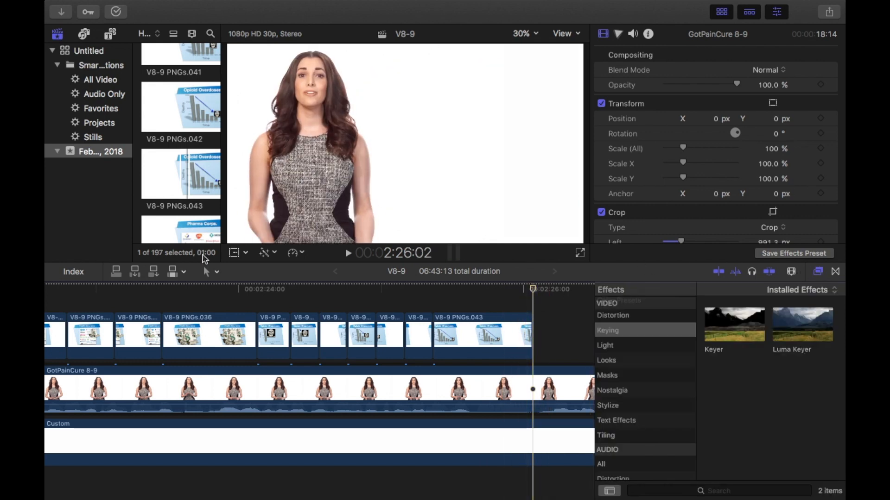
key(XF86AudioMute)
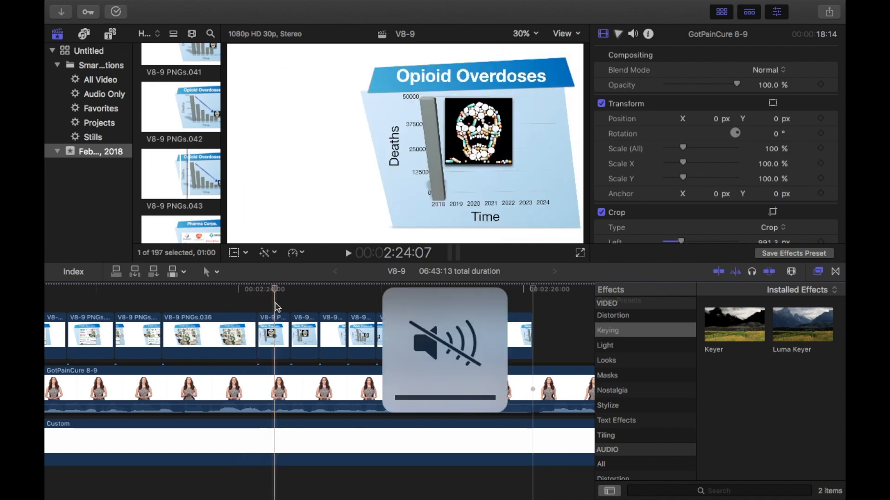
click(273, 330)
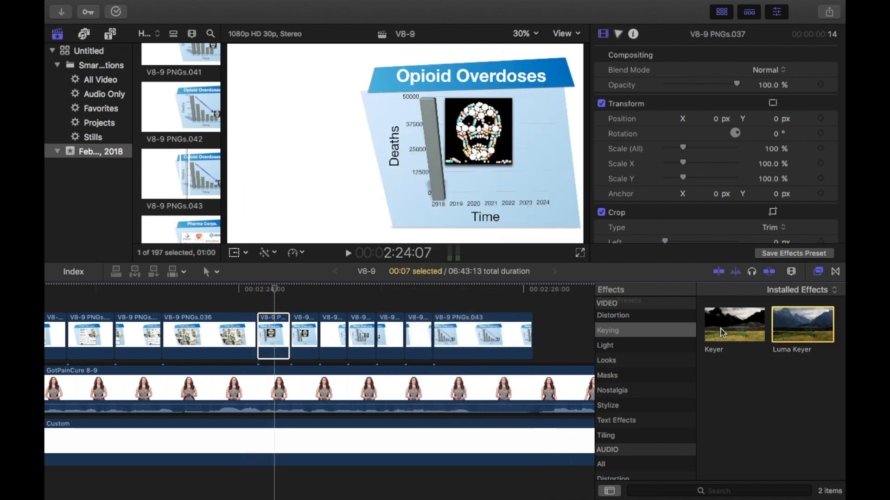
drag(721, 333, 276, 335)
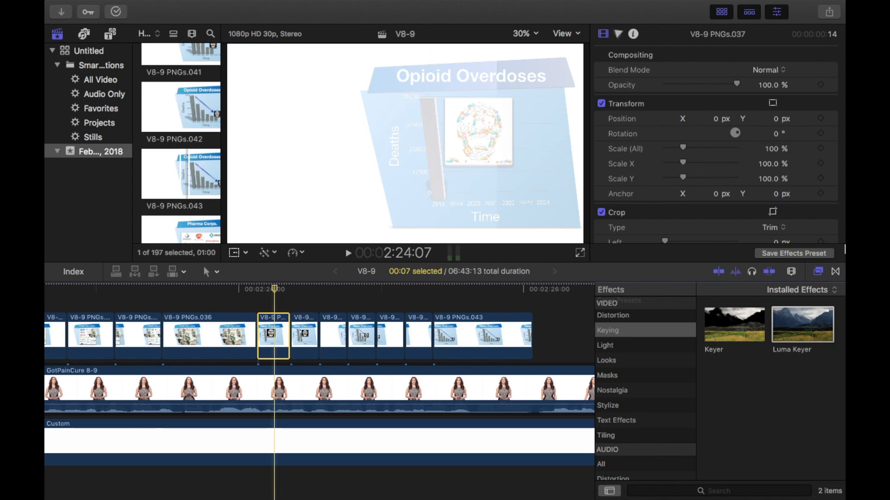
click(775, 124)
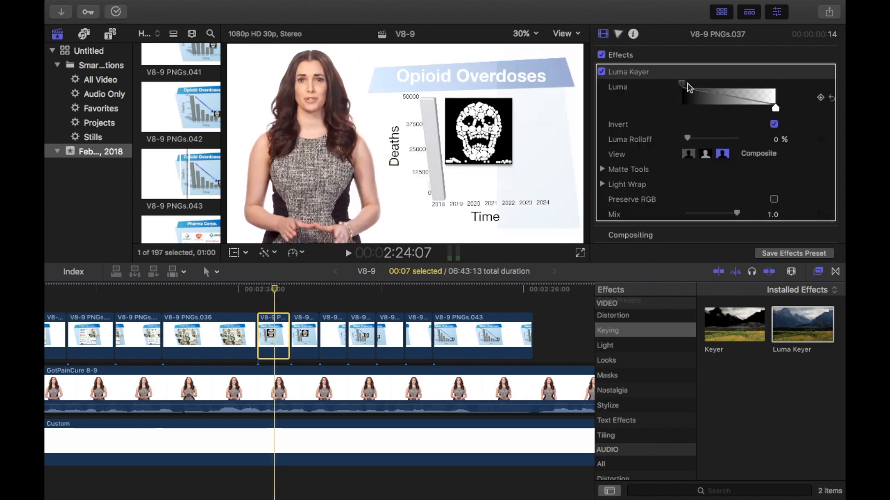
drag(687, 88, 775, 85)
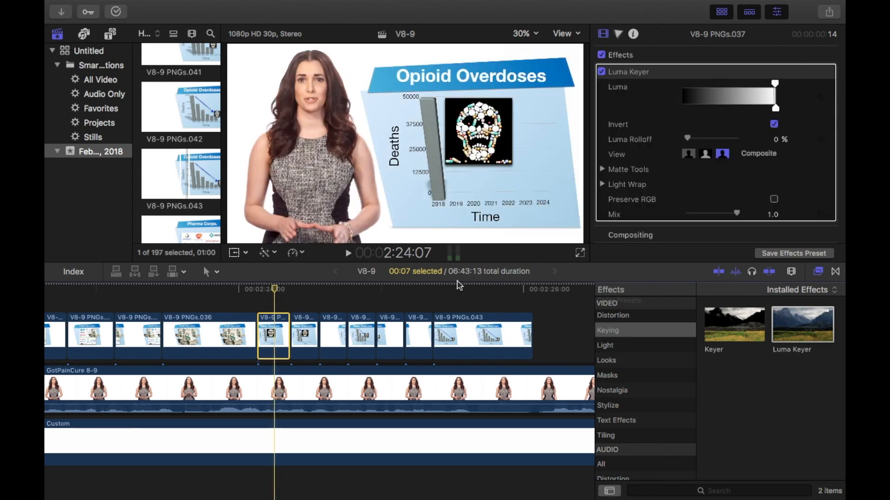
Apply the Luma Keyer effect to V8-9 PNGs.038, invert it and move the upper Luma handle to the white end.
click(304, 331)
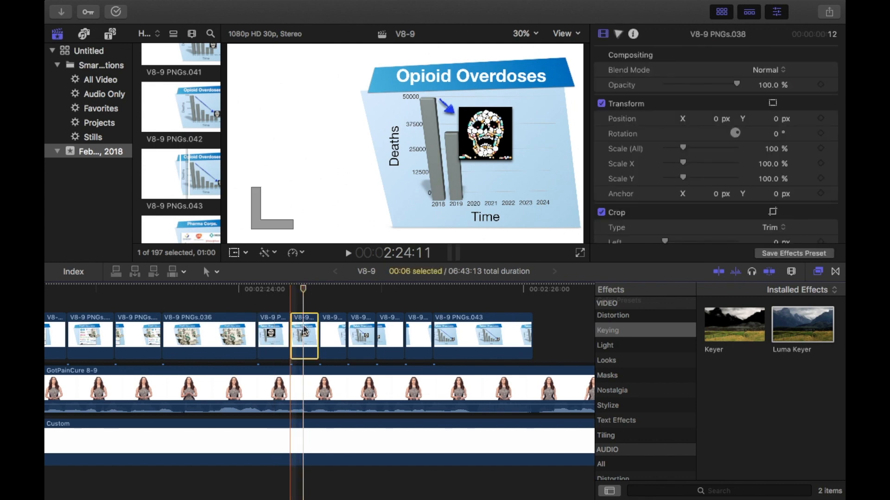
drag(803, 324, 309, 327)
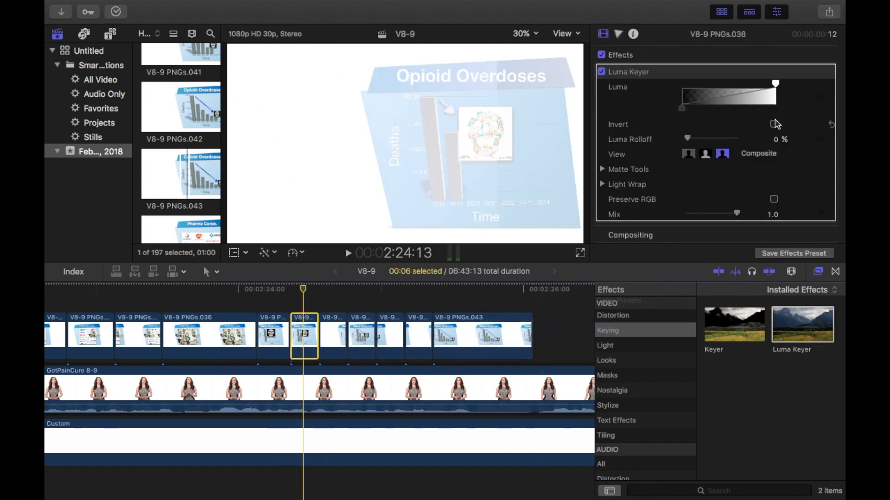
click(774, 124)
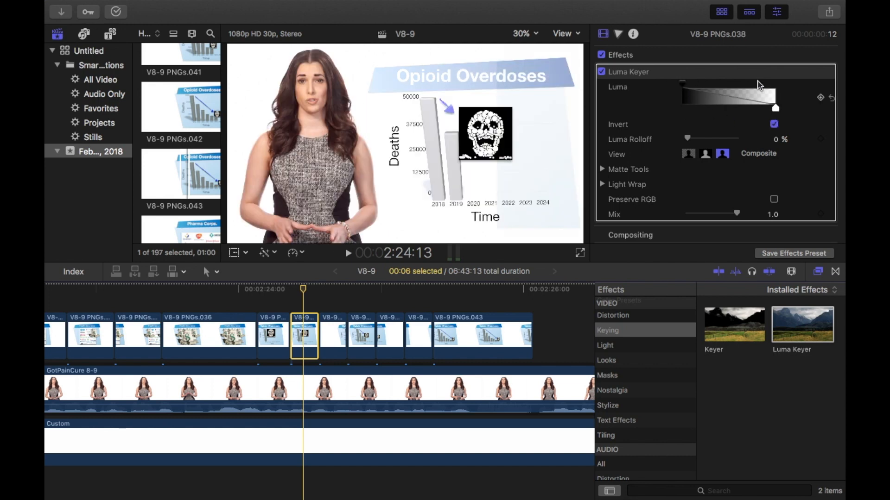
drag(759, 85, 802, 95)
click(346, 304)
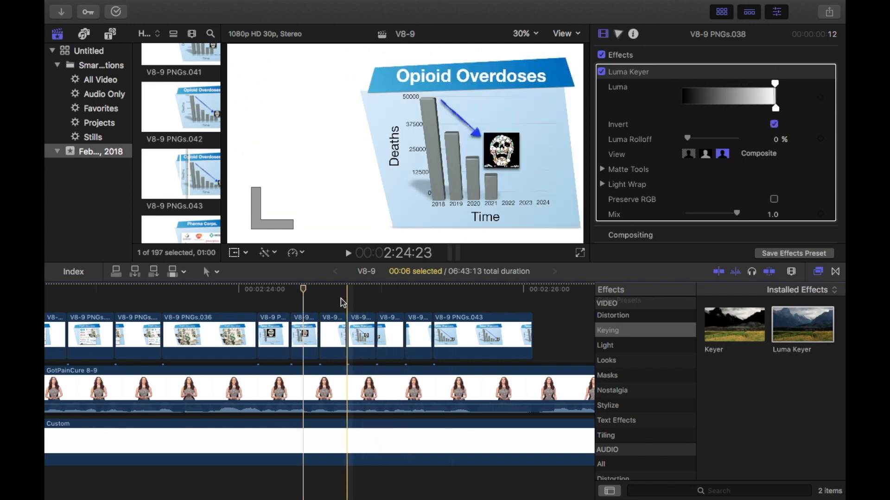
Key V8-9 PNGs.039 with an inverted Luma Keyer effect, moving its upper Luma handle to the white end.
click(334, 330)
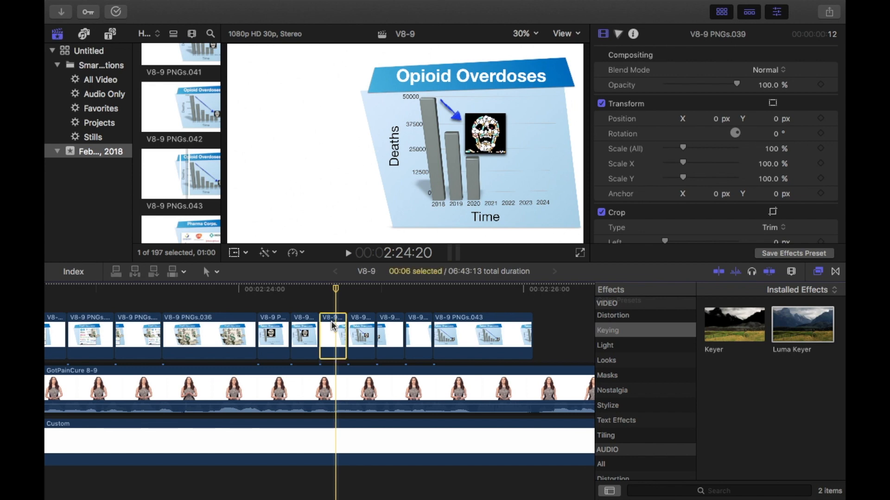
drag(784, 327, 334, 330)
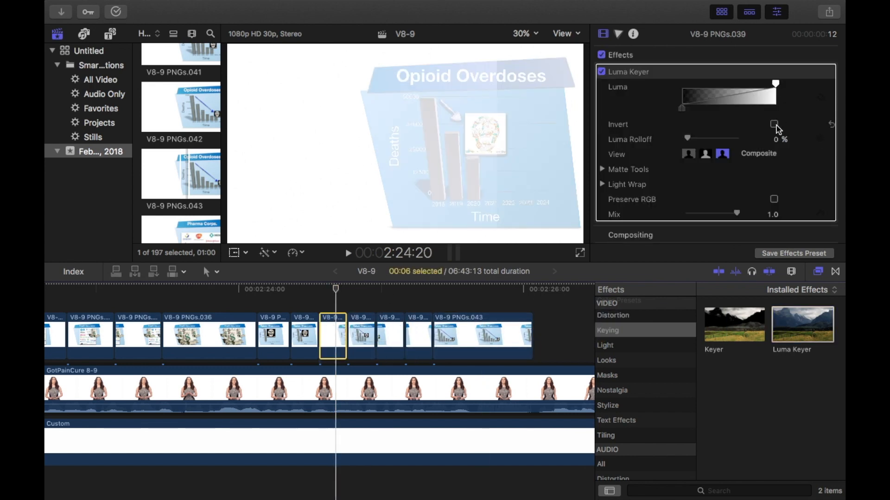
click(774, 124)
drag(683, 85, 775, 83)
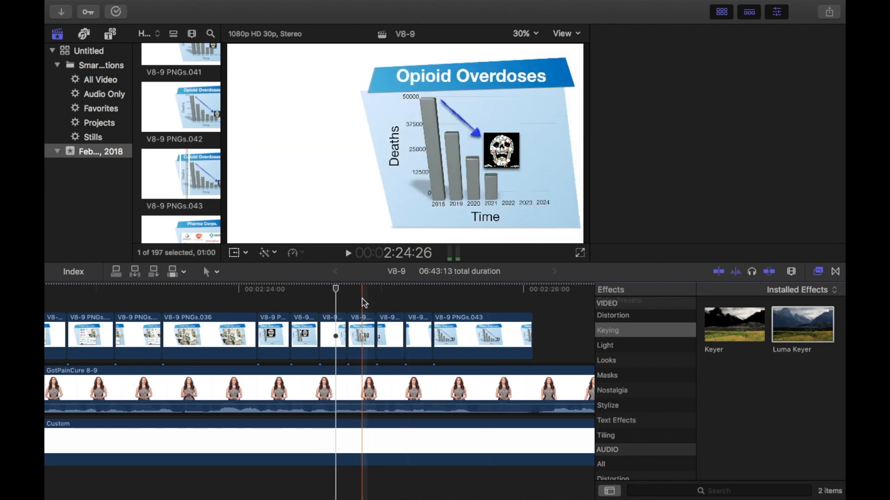
Add the Luma Keyer effect to V8-9 PNGs.040, turn on Invert and move the upper Luma handle to the white end.
click(359, 332)
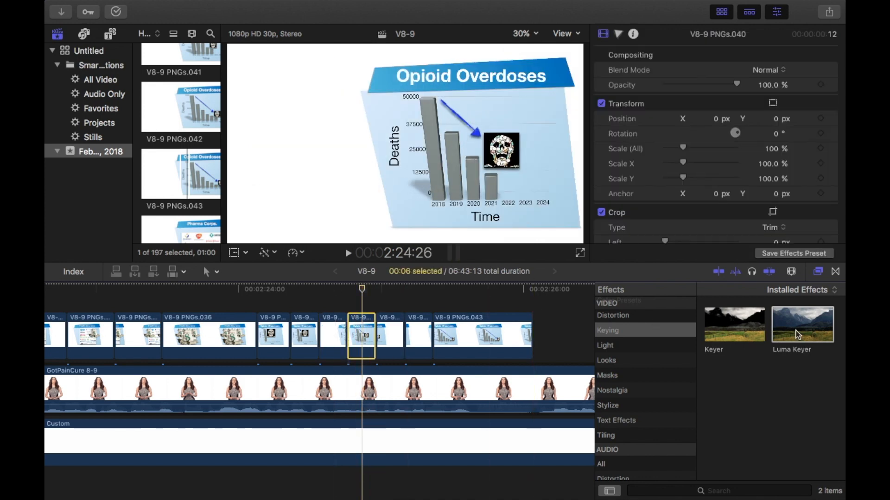
drag(797, 335, 365, 343)
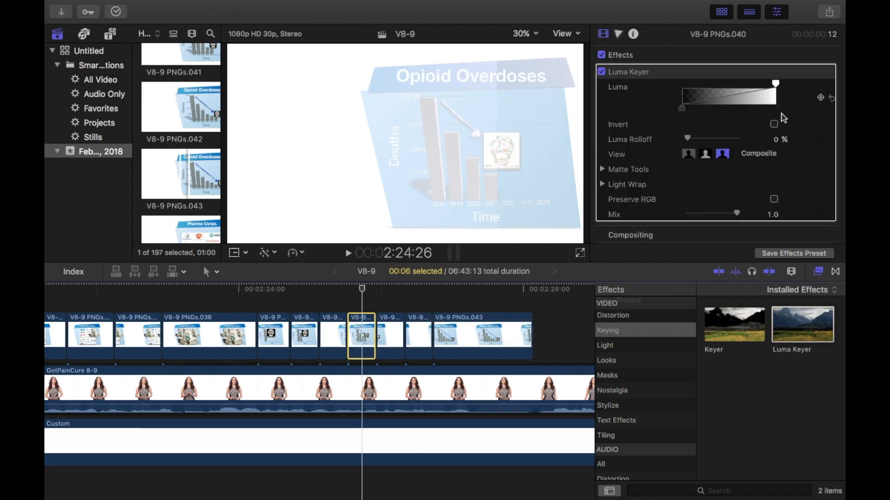
click(774, 124)
drag(681, 85, 777, 94)
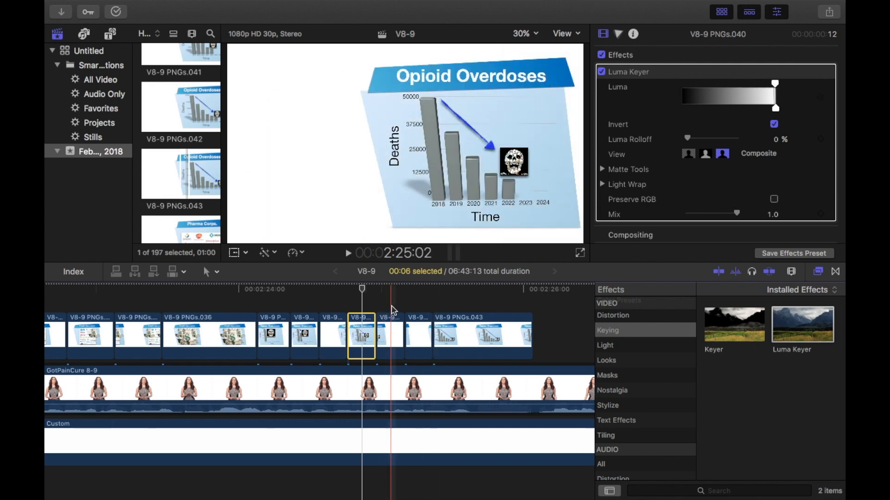